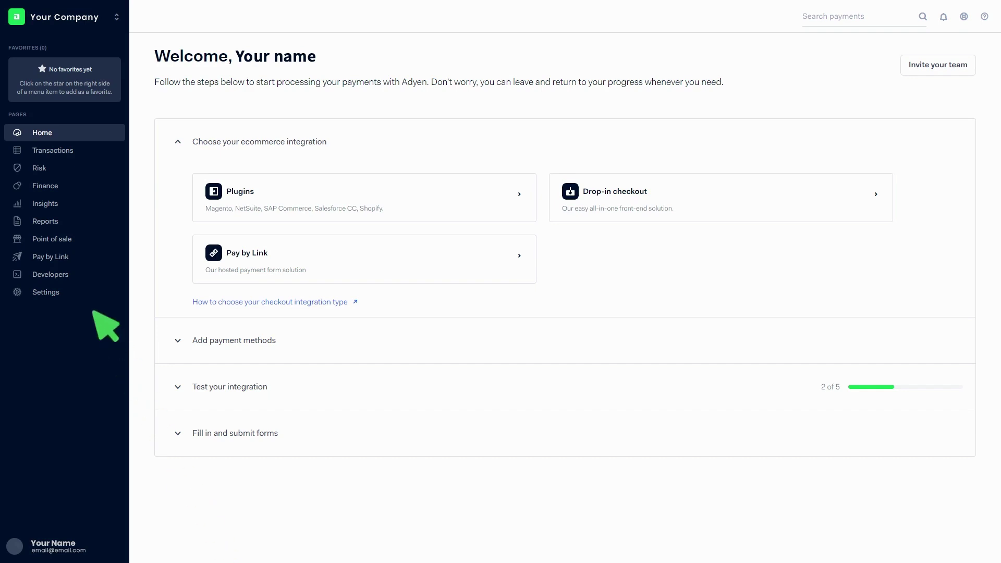
# Expand Settings in the sidebar and check the Merchant accounts list
pyautogui.click(84, 292)
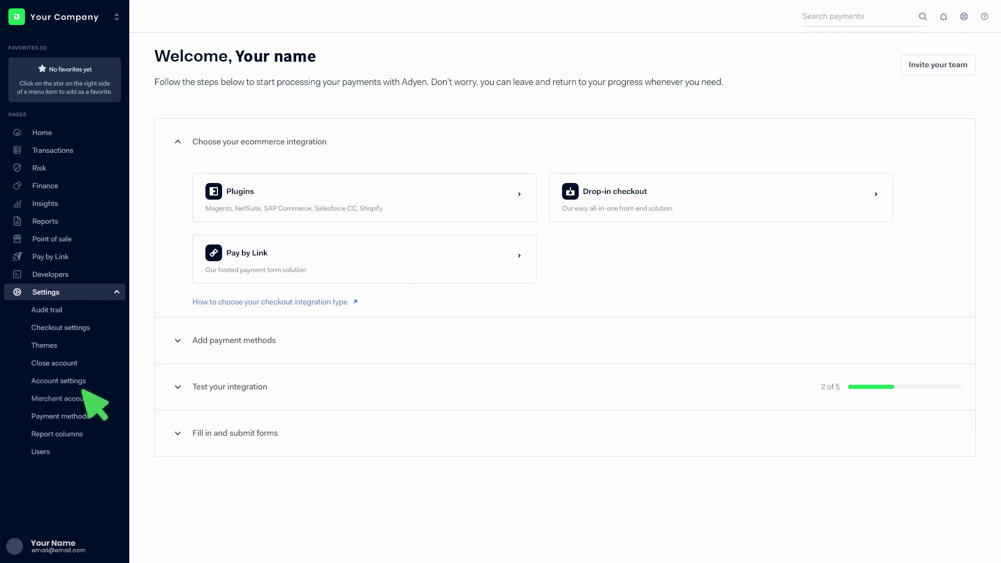
pyautogui.click(84, 398)
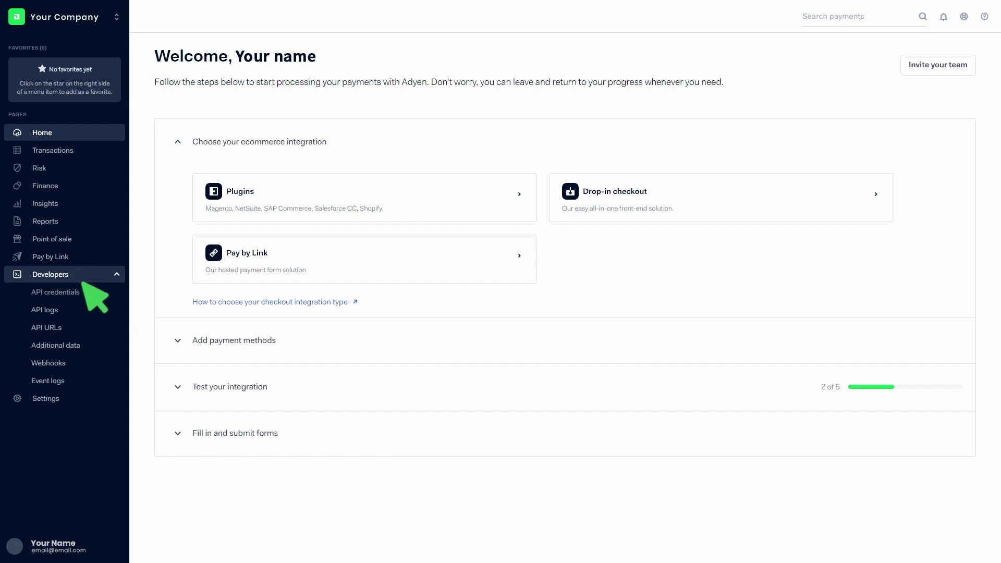
# Create a new Web service user API credential from the API credentials list and begin its description
pyautogui.click(82, 292)
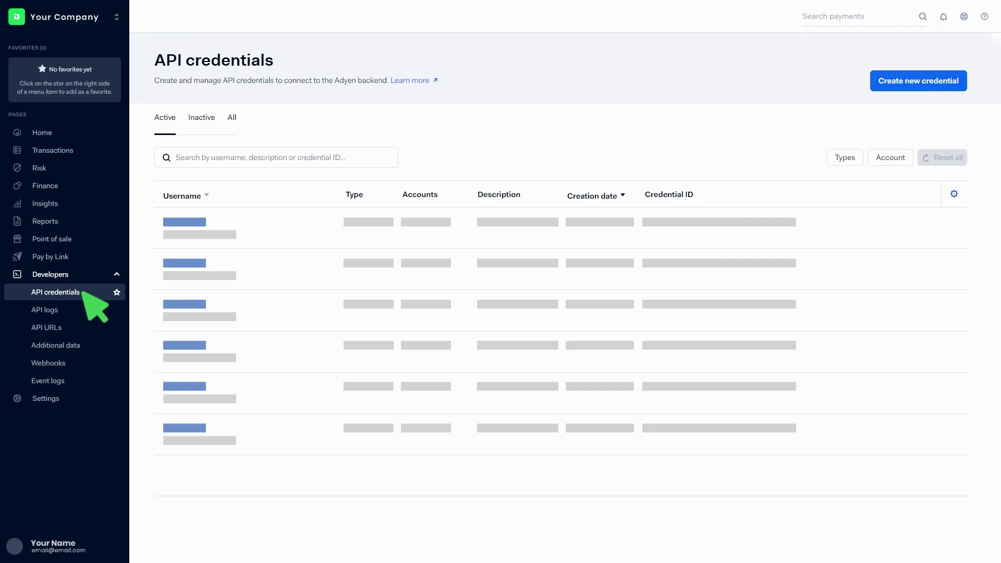
pyautogui.click(917, 78)
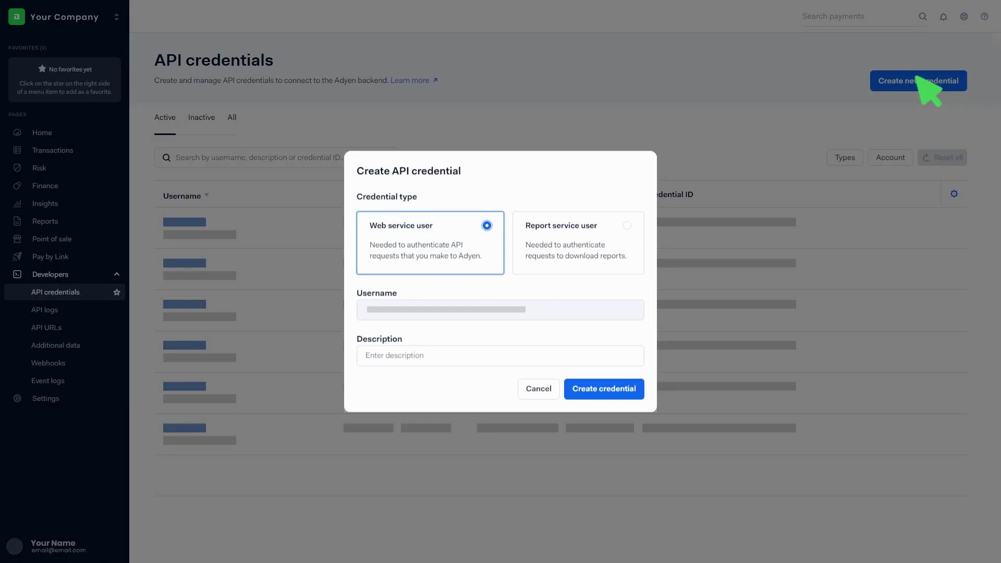
pyautogui.click(487, 225)
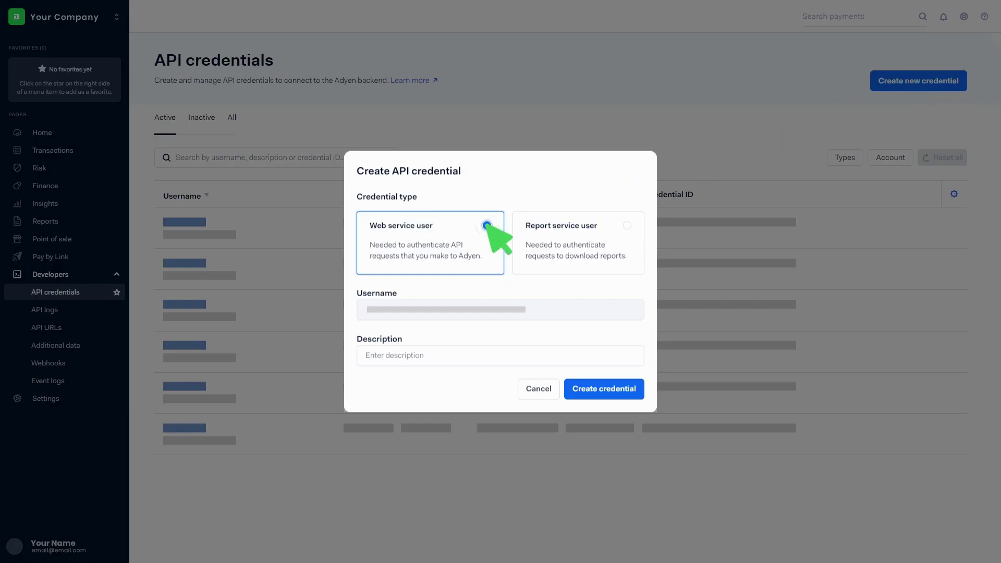
pyautogui.click(604, 390)
pyautogui.write('Enter your description here')
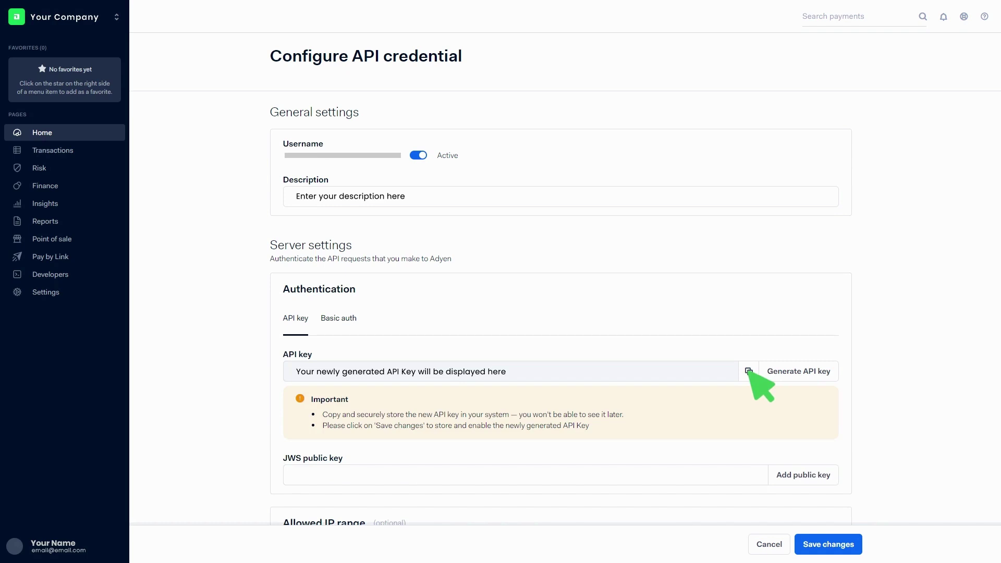
# Save the credential, add the service provider's IP to the allowed IP range, and save again
pyautogui.click(825, 545)
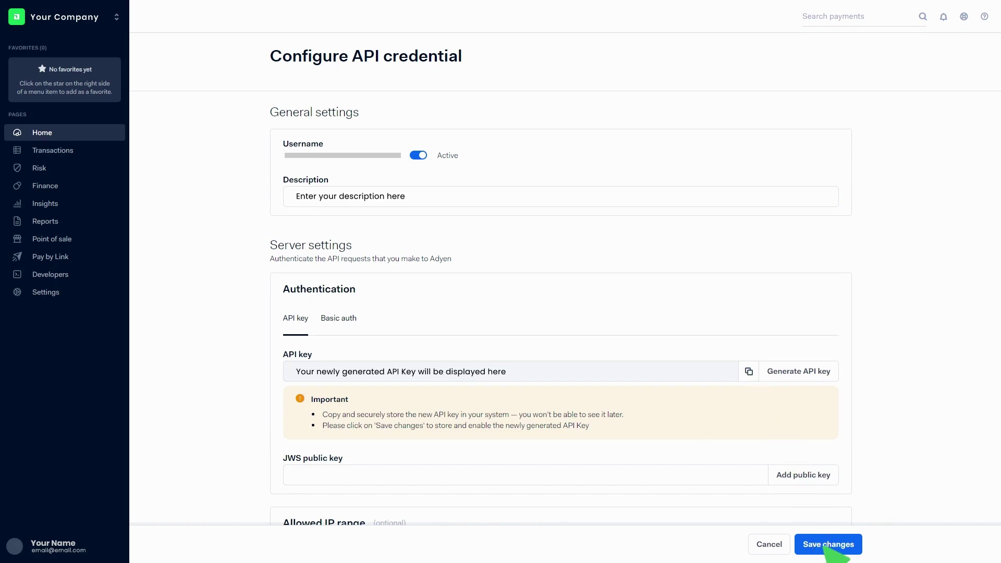
pyautogui.scroll(-7, 706, 458)
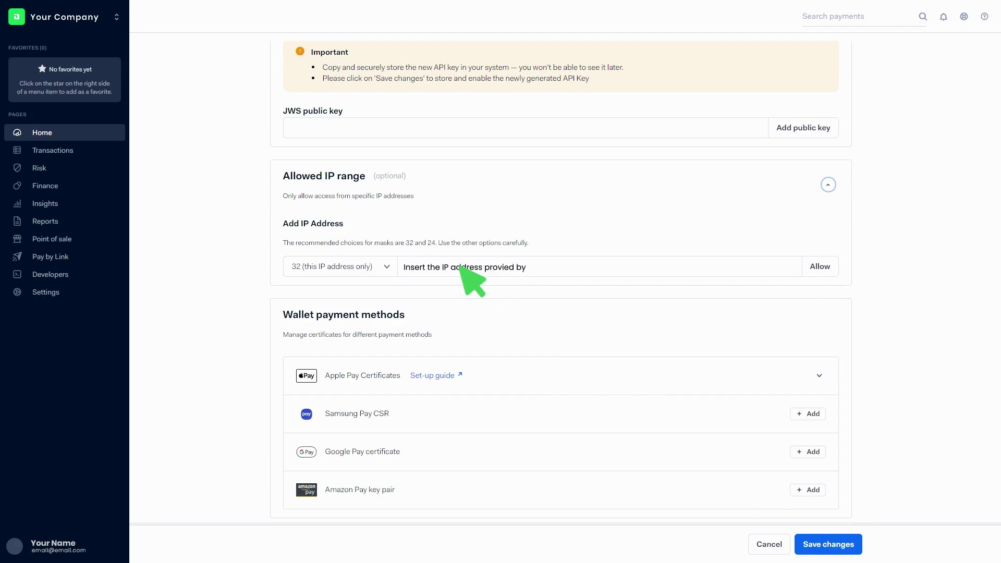
pyautogui.write('the service provider')
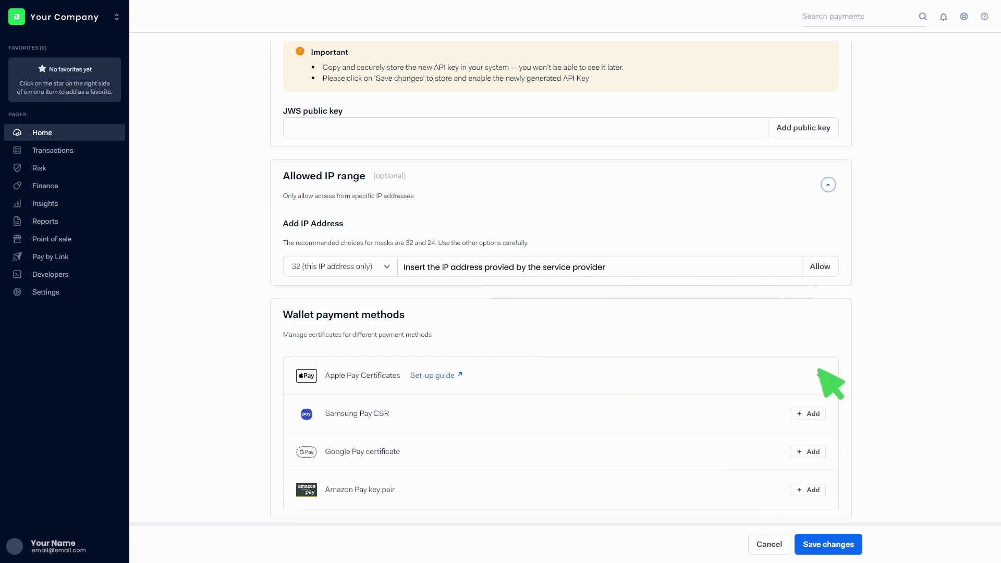
pyautogui.click(820, 542)
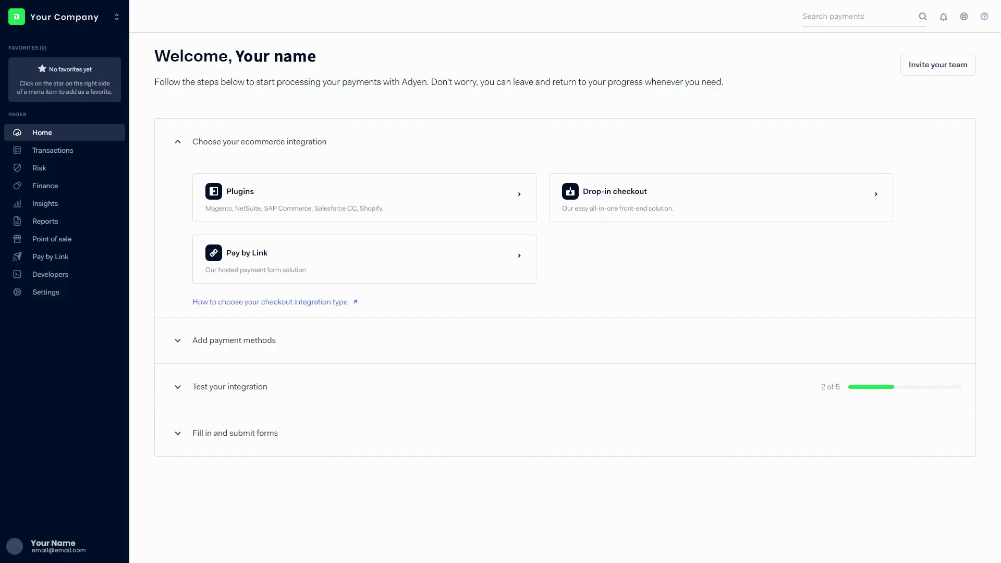
# Add a new Standard webhook from Developers > Webhooks
pyautogui.click(83, 275)
pyautogui.click(82, 362)
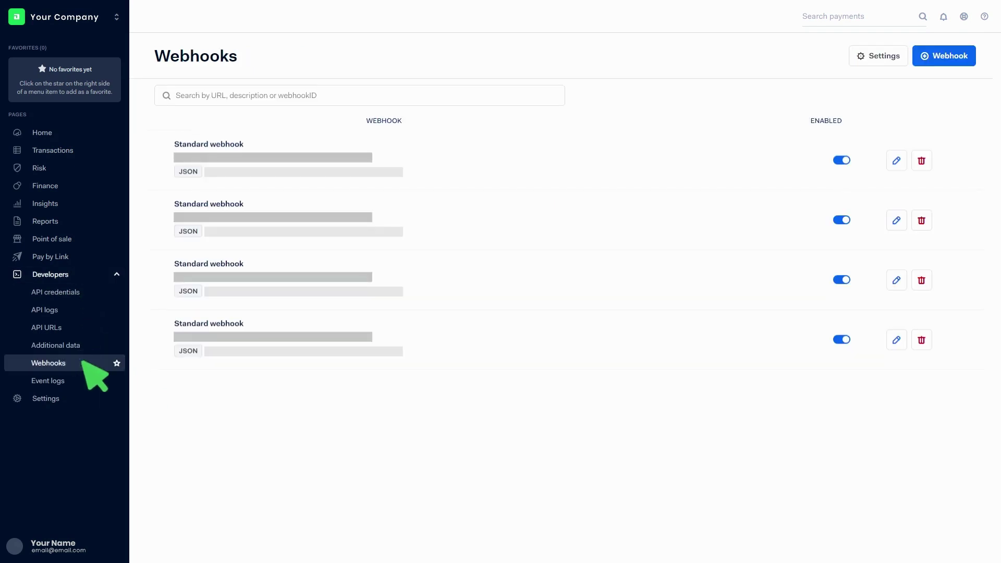
pyautogui.click(943, 56)
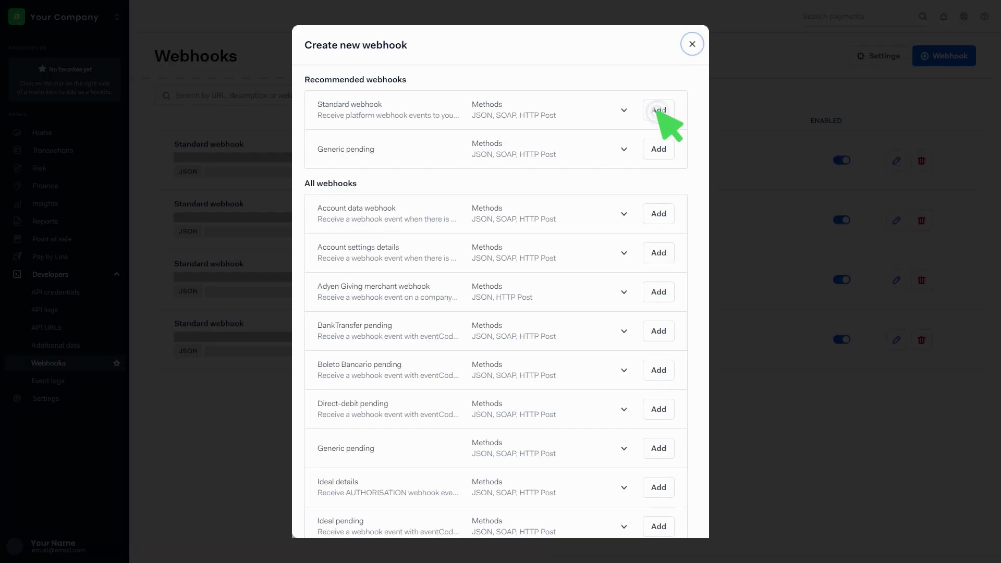
pyautogui.click(658, 111)
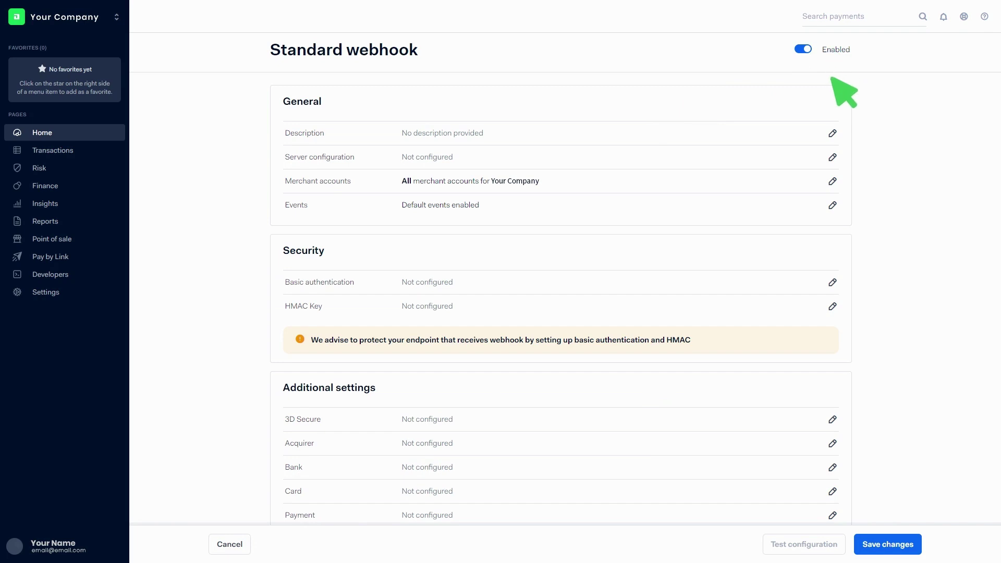
# Give the webhook a description and the service provider's endpoint URL, applying each
pyautogui.click(833, 134)
pyautogui.write('Enter your description here')
pyautogui.click(812, 193)
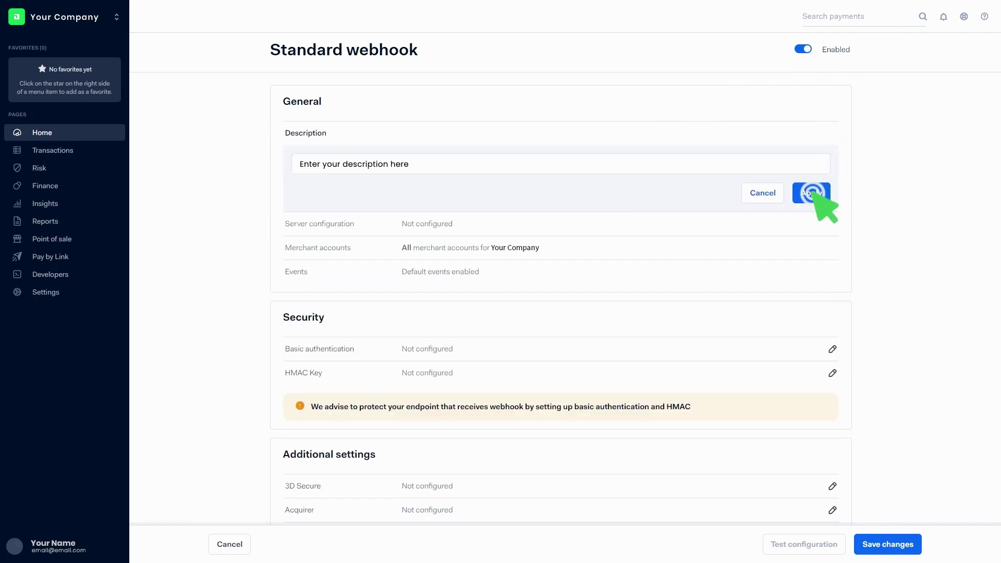
pyautogui.click(812, 192)
pyautogui.write('Paste the URL given by the service provider here')
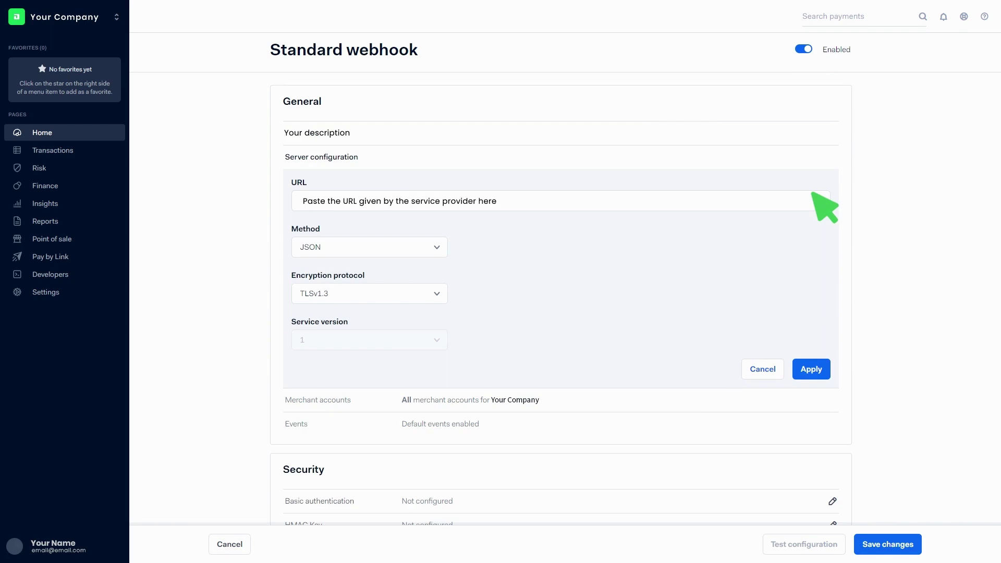
pyautogui.click(811, 369)
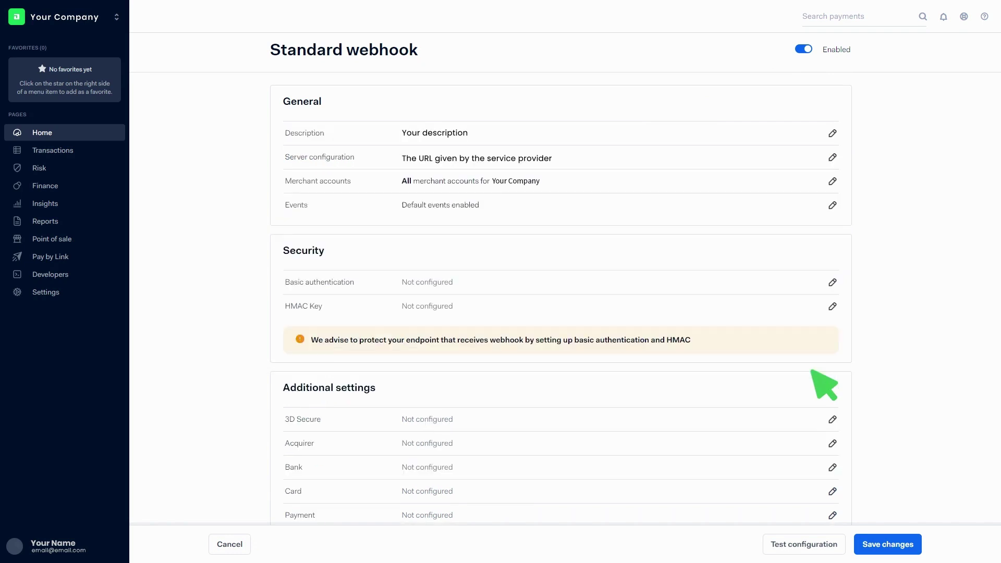
# Test the webhook with an AUTHORISATION event for the merchant account, then save the webhook
pyautogui.click(806, 545)
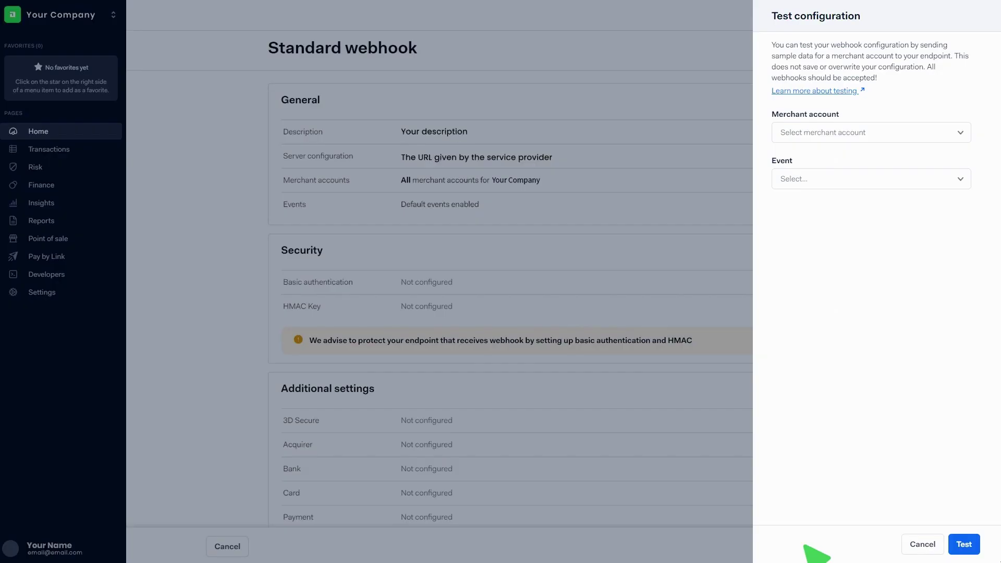
pyautogui.click(946, 131)
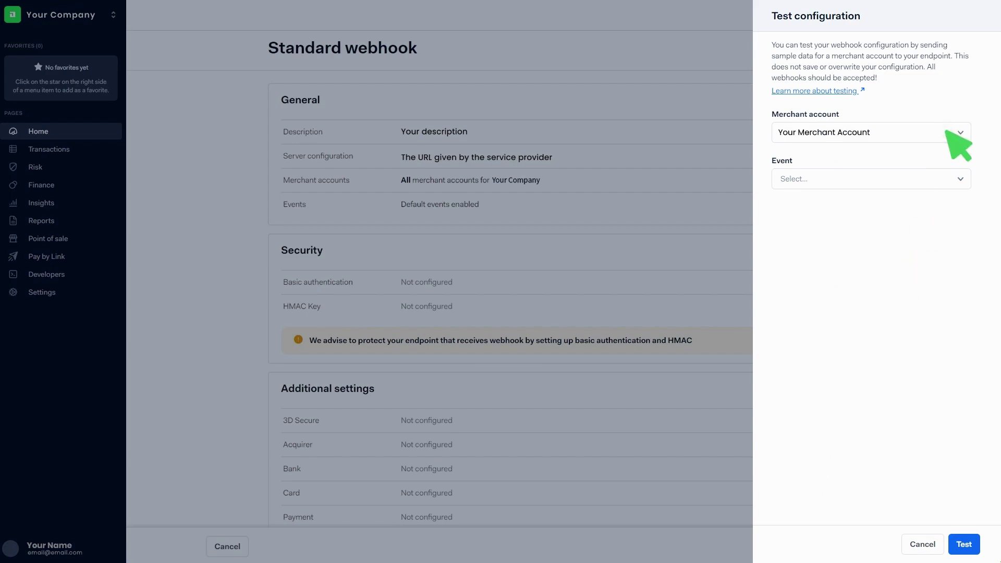
pyautogui.click(946, 179)
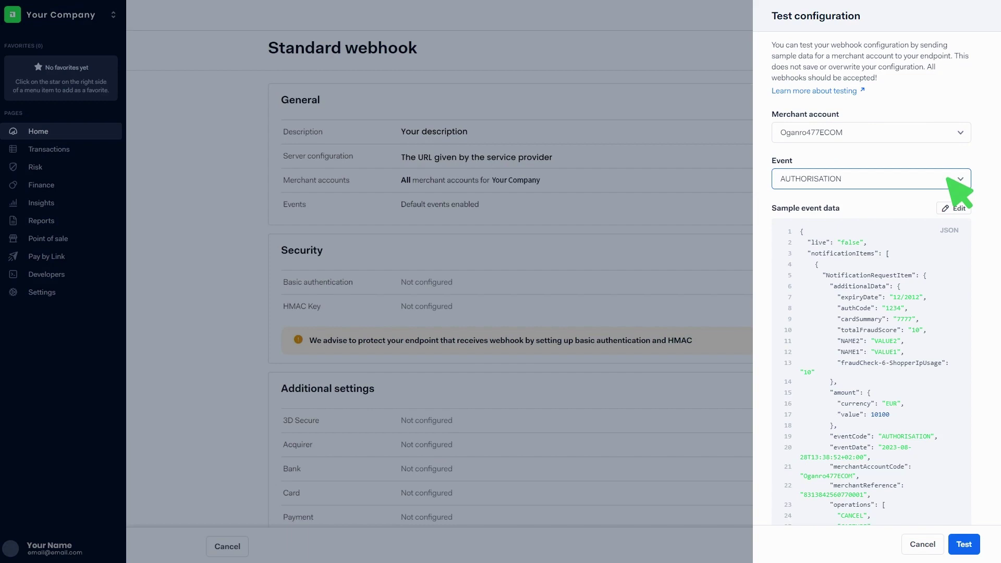
pyautogui.click(964, 544)
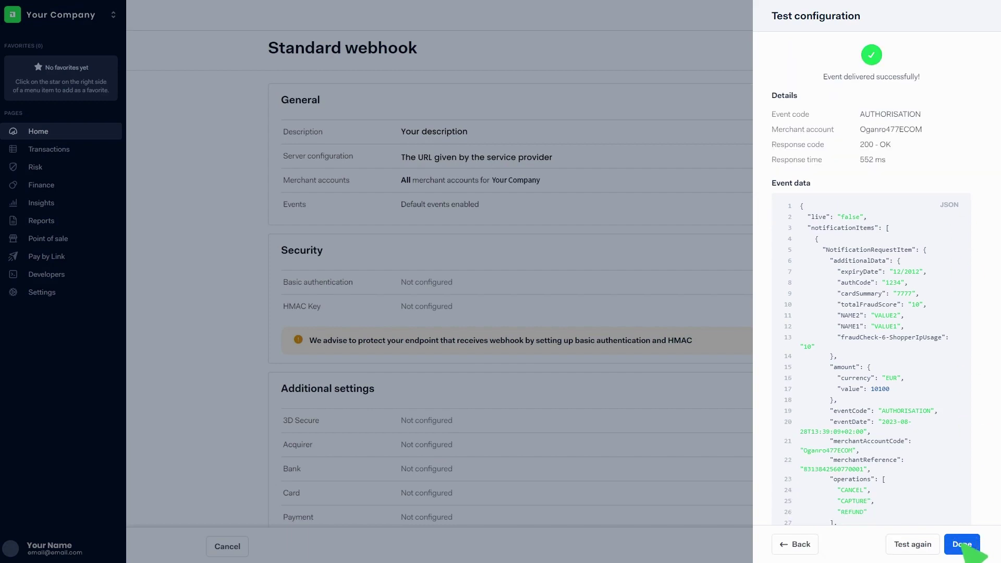
pyautogui.click(960, 545)
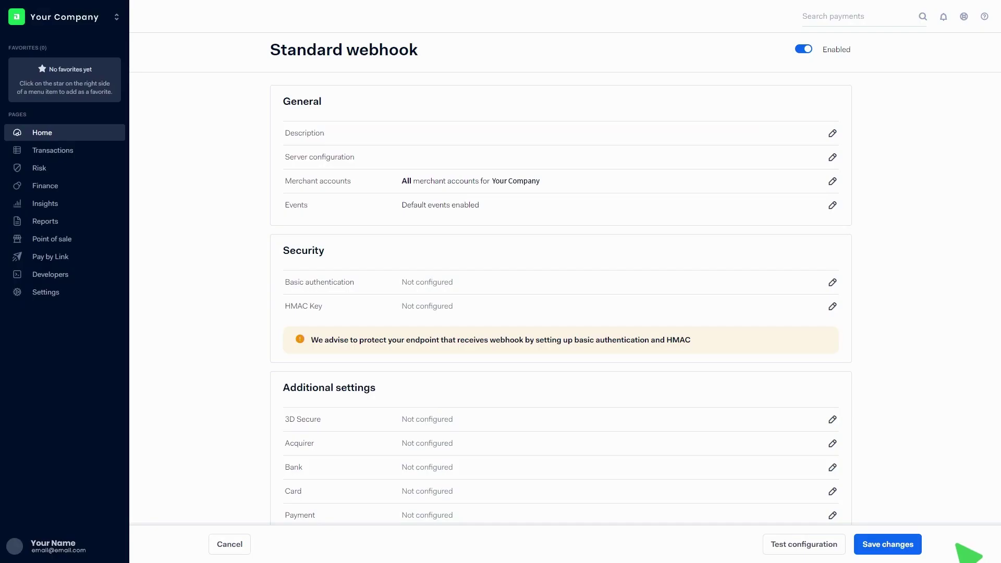
pyautogui.click(888, 541)
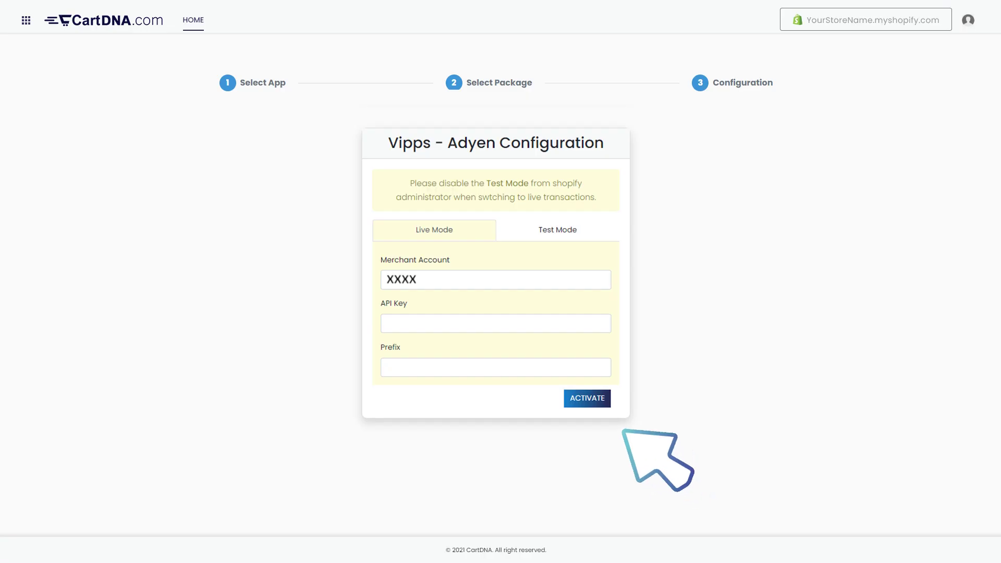
# Enter the API key and prefix in CartDNA's Live Mode form
pyautogui.click(586, 399)
pyautogui.write('XXXXXXXXXXXXXXXXXXXX')
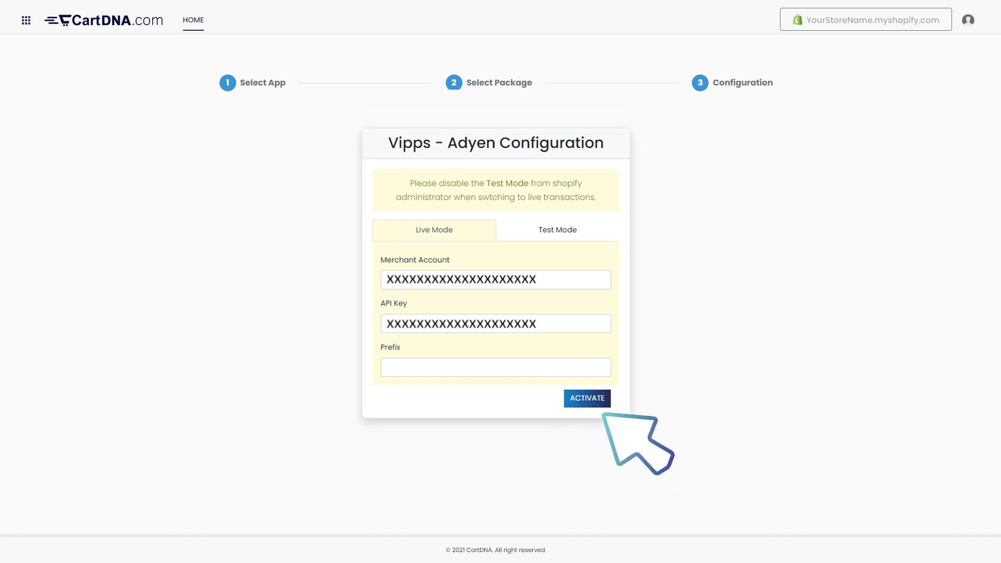
pyautogui.press('Tab')
pyautogui.write('XXXXXXXXXXXXX')
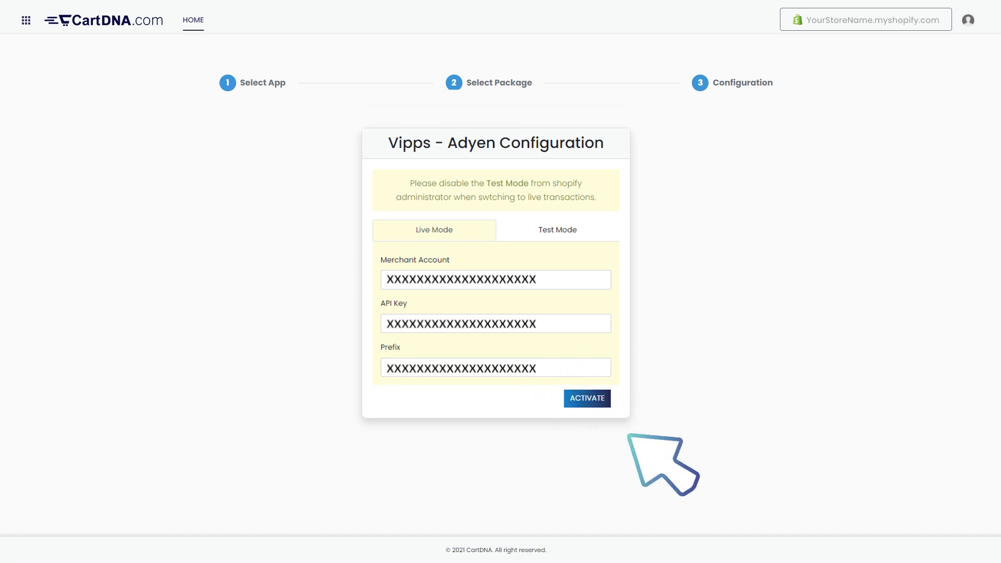
# Activate the Vipps - Adyen configuration and the payment app for the Shopify store
pyautogui.click(585, 399)
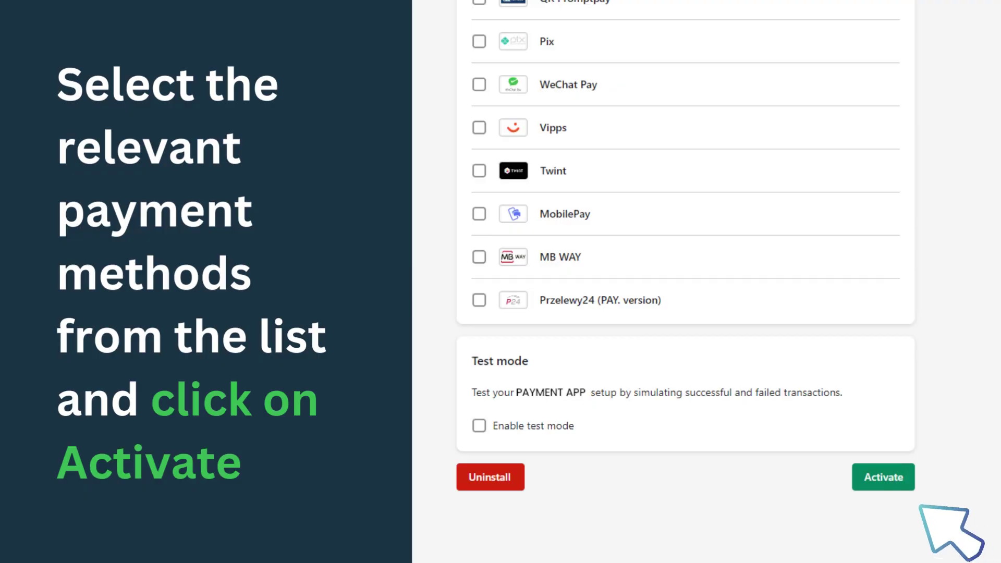
pyautogui.click(887, 477)
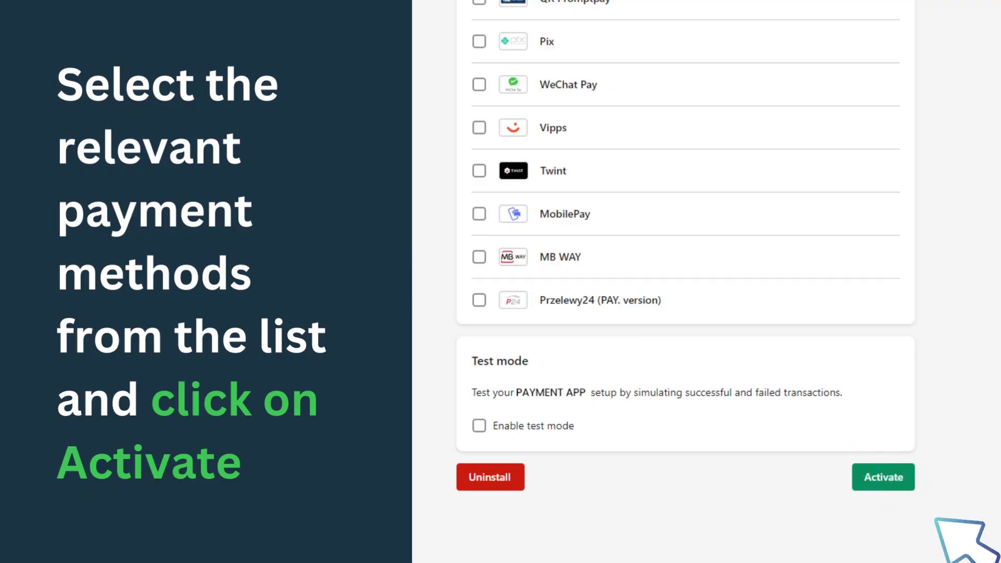